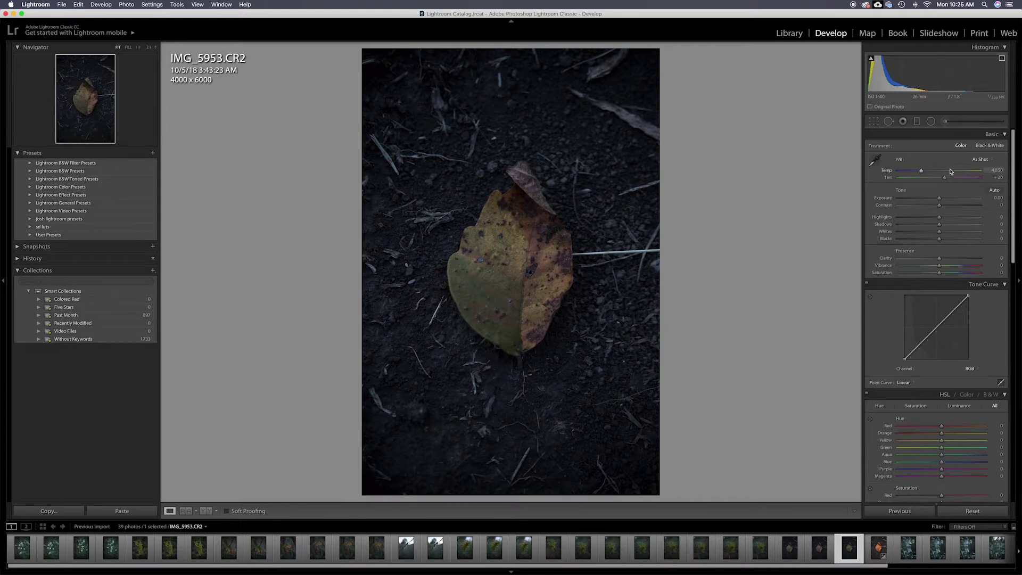
Warm the white balance to Temp 8,010, checking the leaf at full size.
drag(922, 170, 952, 172)
drag(538, 260, 566, 331)
click(555, 299)
Set Exposure +0.40, Shadows +70, Whites +23, Blacks −19, Highlights +16 and Contrast +7, then zoom-check the leaf.
drag(940, 198, 943, 199)
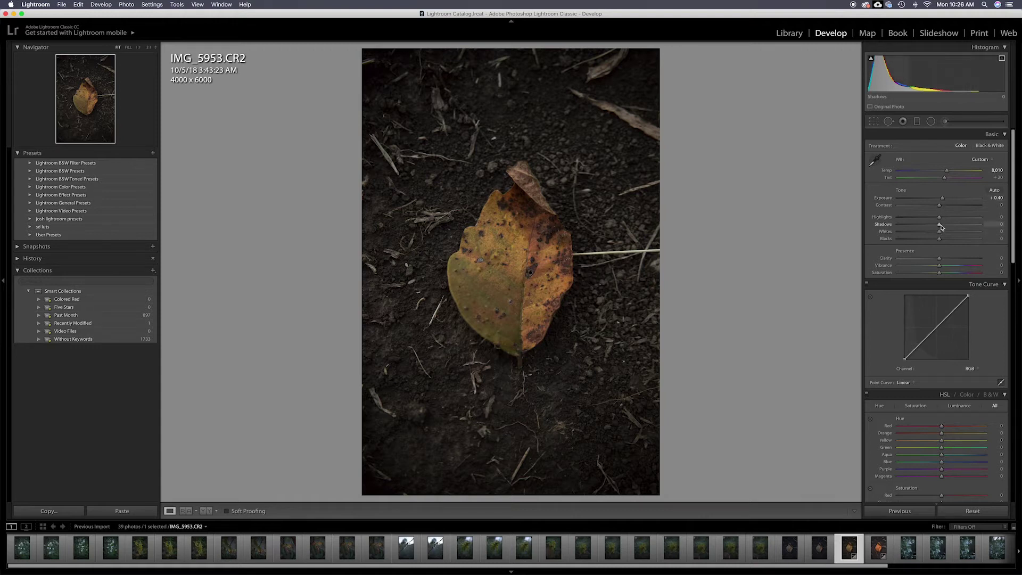
mouse_move(942, 227)
mouse_down()
mouse_move(970, 225)
mouse_move(930, 239)
mouse_up()
drag(939, 233, 948, 232)
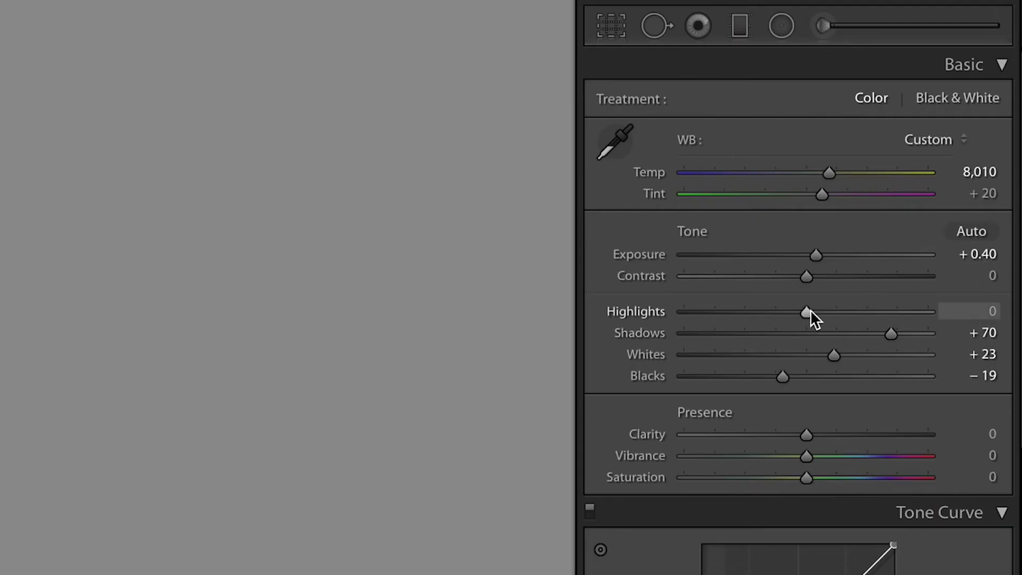
drag(810, 313, 828, 316)
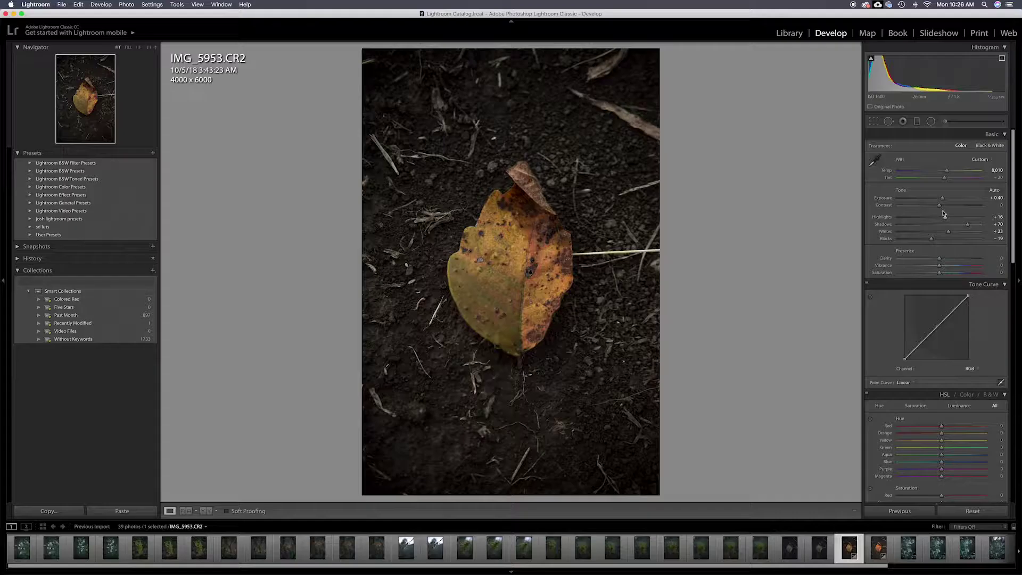
drag(941, 207, 944, 207)
click(517, 239)
click(516, 238)
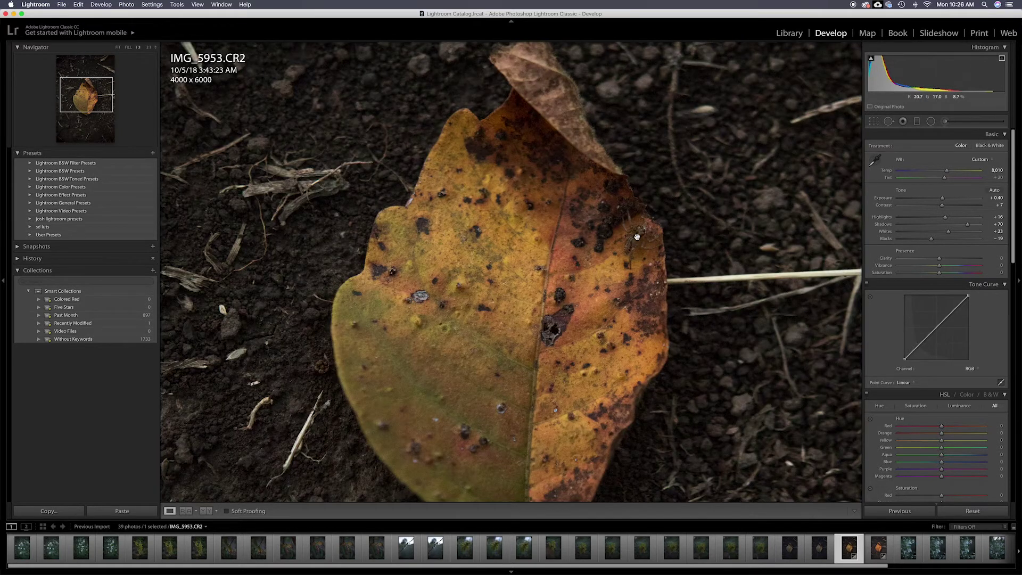
click(637, 237)
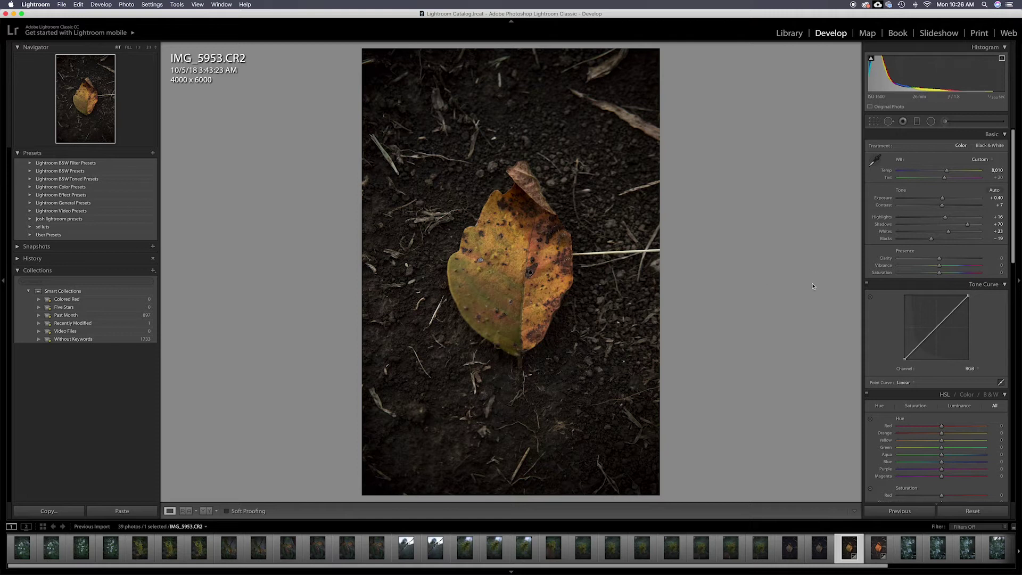
Add tone curve points, lifting the black point for faded shadows and nudging a midtone point.
click(915, 349)
drag(905, 359, 905, 359)
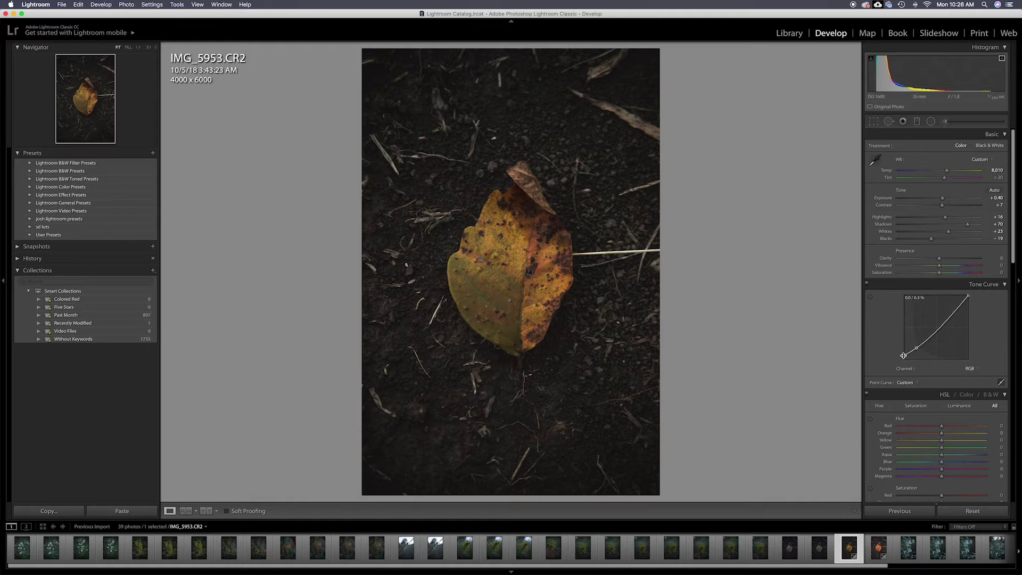
click(947, 321)
drag(946, 321, 946, 321)
Raise Clarity to +20, keep Vibrance and Saturation at a subtle +2, and check the leaf at 1:1.
drag(941, 260, 951, 261)
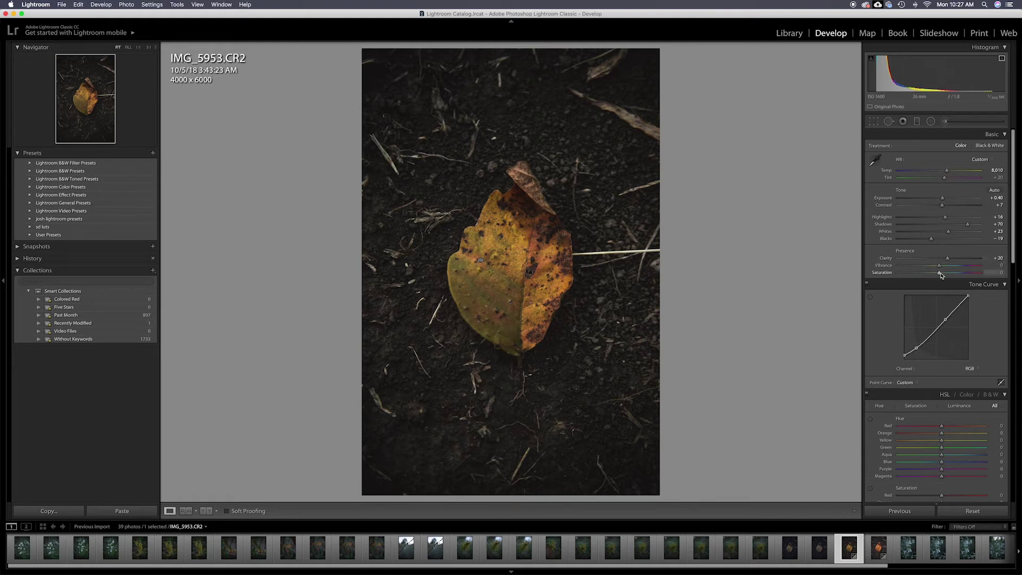
drag(941, 275, 943, 269)
drag(942, 267, 941, 275)
click(527, 249)
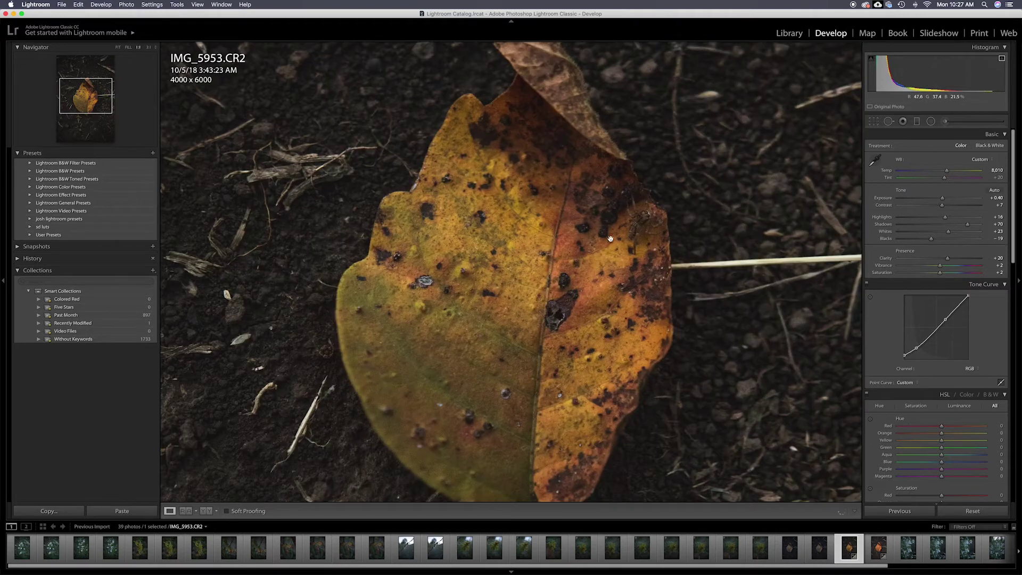
drag(611, 241, 634, 202)
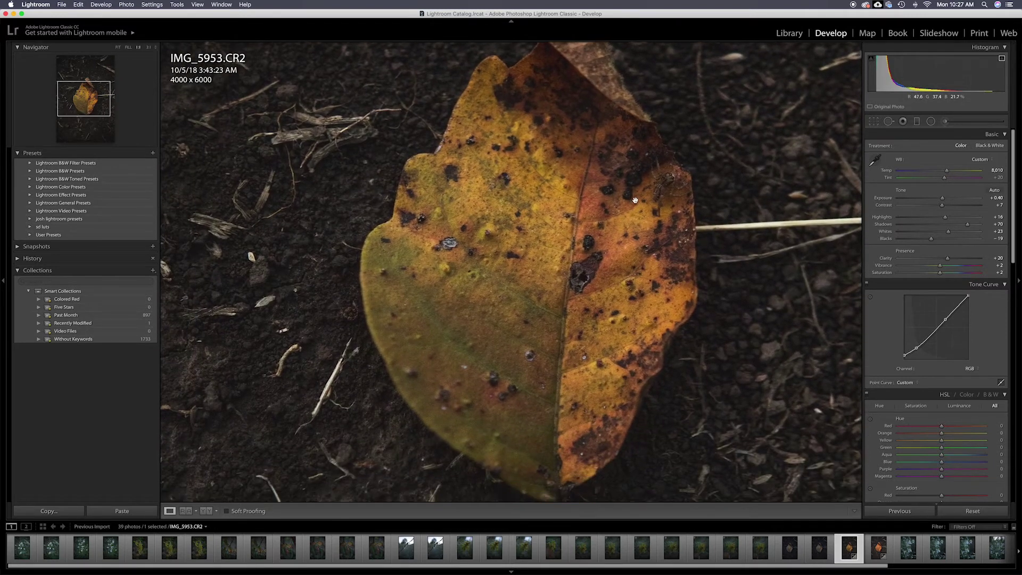
click(556, 267)
Shift the HSL hues to Red +30, Orange −13, Green −50, Aqua −10 and Blue −45.
scroll(874, 377, down, 6)
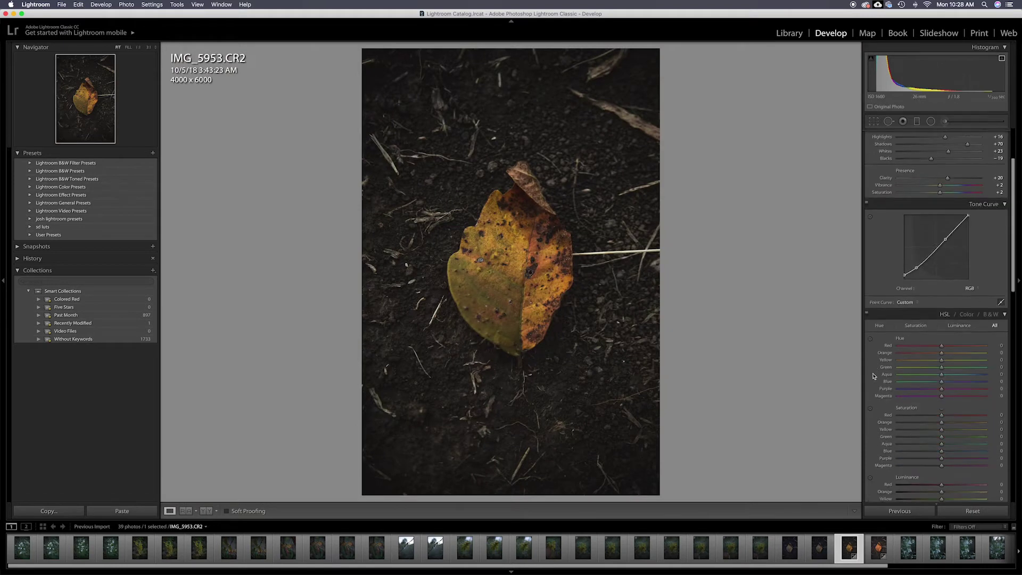
scroll(874, 377, down, 1)
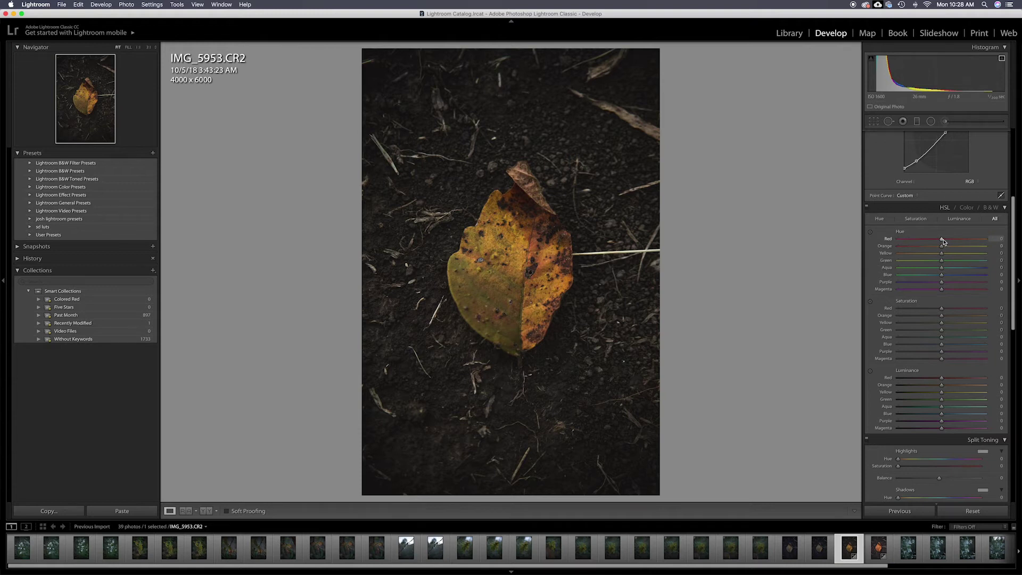
drag(943, 241, 957, 241)
mouse_move(941, 246)
mouse_down()
mouse_move(908, 251)
mouse_move(936, 248)
mouse_up()
drag(943, 263, 923, 277)
scroll(879, 293, down, 4)
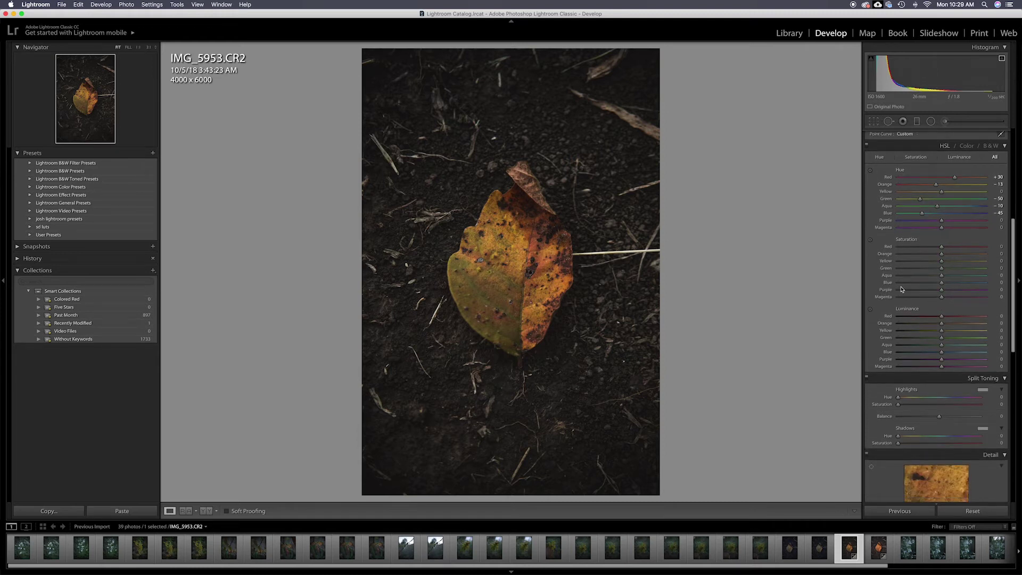
Set HSL saturation to Red +12, Orange +29, Yellow −15 and Green +80.
drag(943, 248, 957, 256)
drag(943, 262, 938, 264)
drag(943, 271, 978, 272)
Set HSL luminance to Red +25, Orange +10 and Yellow −10.
scroll(940, 286, down, 3)
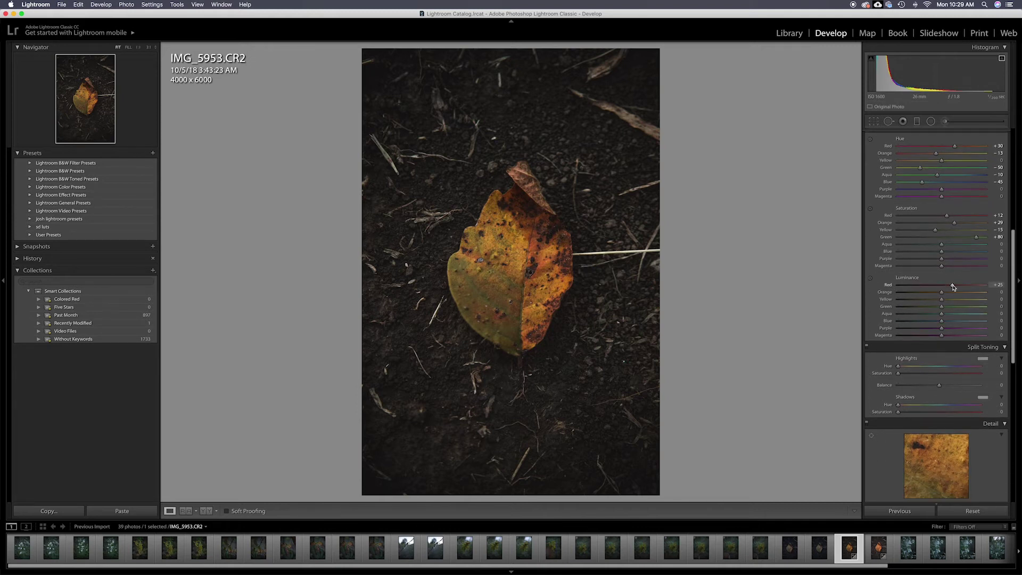
drag(953, 287, 953, 288)
drag(942, 293, 948, 296)
click(930, 301)
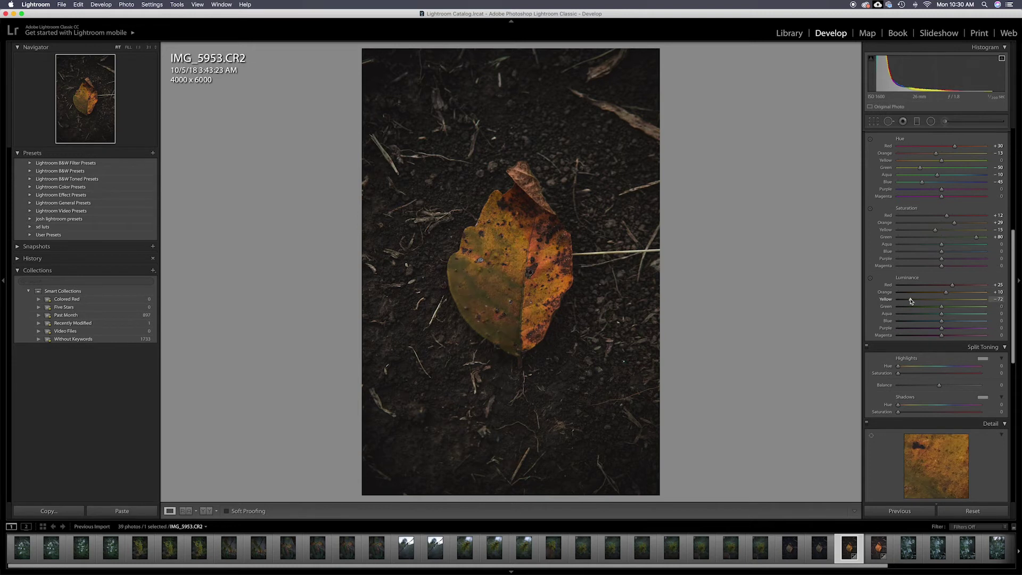
drag(929, 301, 938, 302)
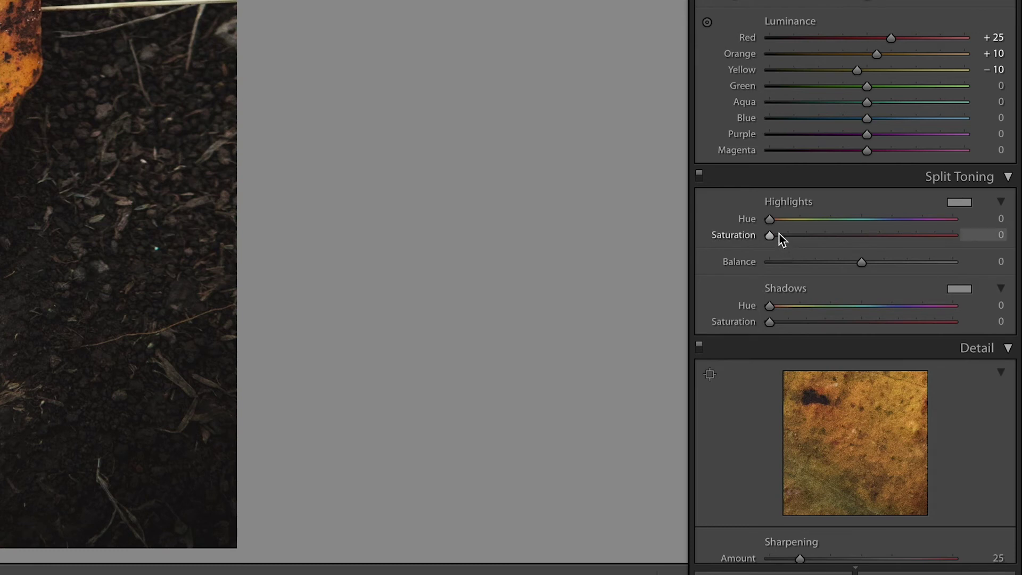
Split-tone the highlights to hue 19, saturation 5 and the shadows to hue 205, saturation 5.
drag(777, 223, 783, 224)
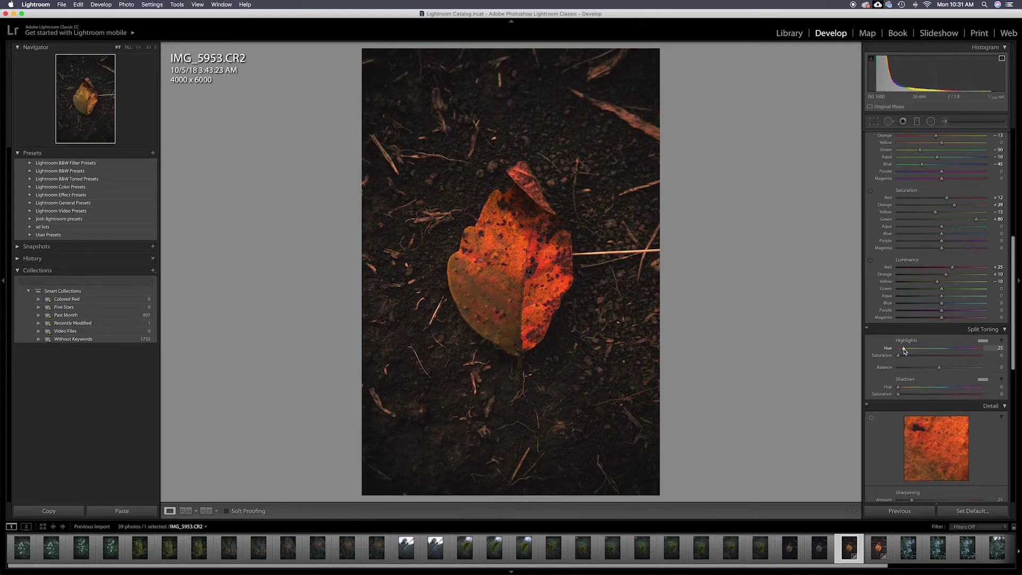
mouse_move(904, 351)
mouse_down()
mouse_move(935, 358)
mouse_move(904, 361)
mouse_up()
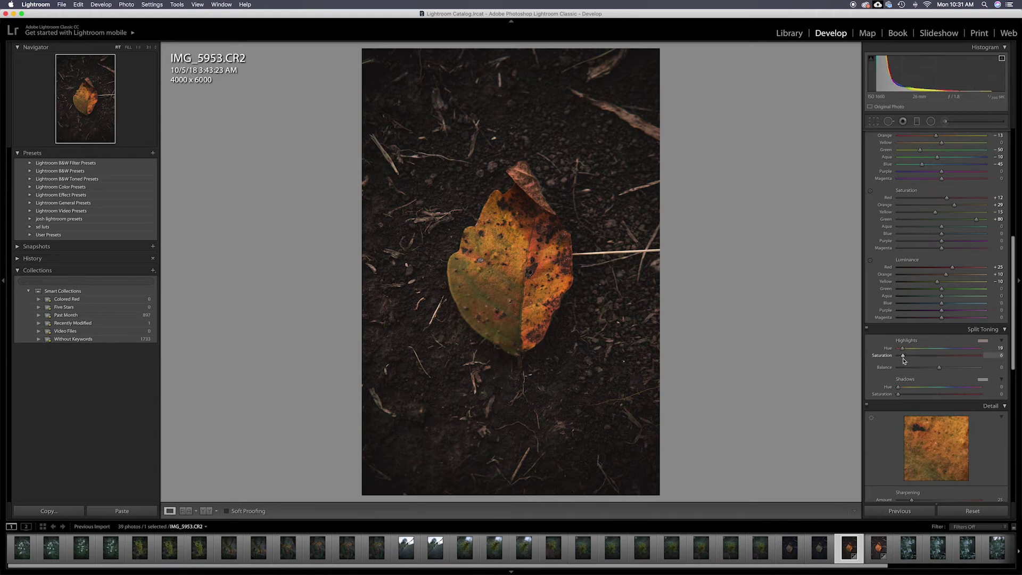
drag(903, 361, 946, 392)
key(alt)
mouse_move(899, 397)
mouse_down()
mouse_move(917, 398)
mouse_move(903, 401)
mouse_up()
scroll(871, 391, down, 10)
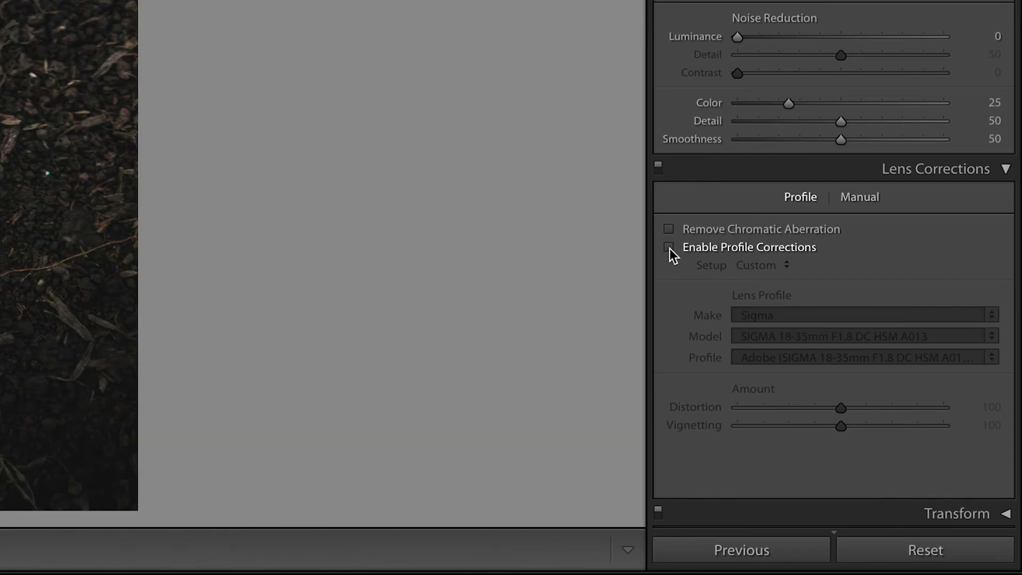
Enable lens profile corrections and compare the edit against the original.
click(669, 247)
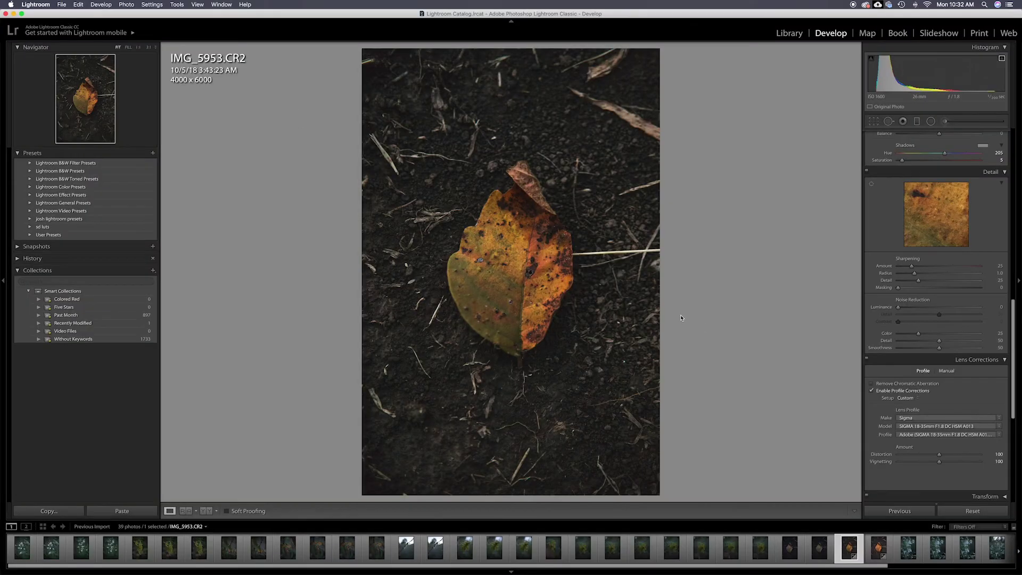
key(backslash)
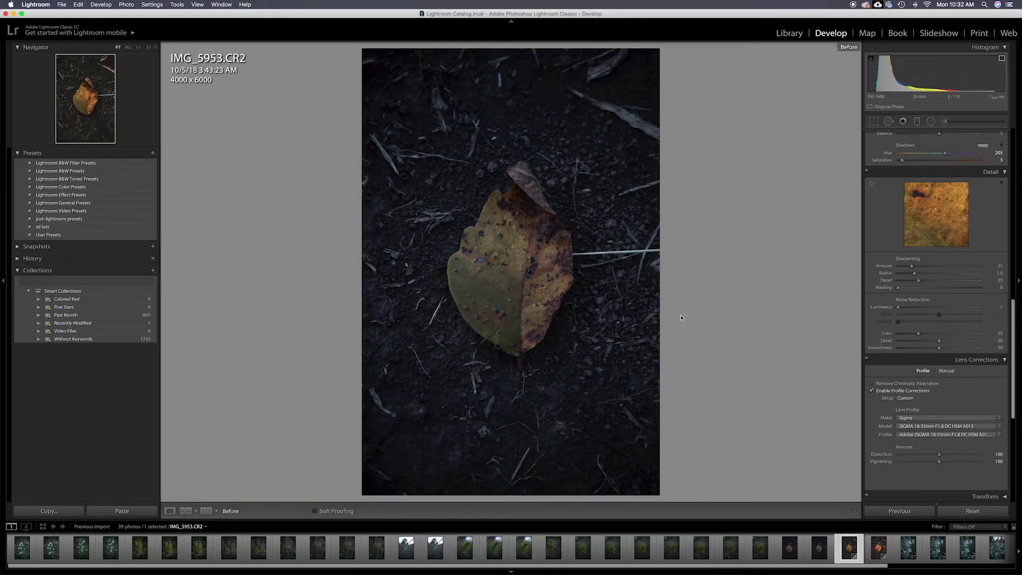
key(backslash)
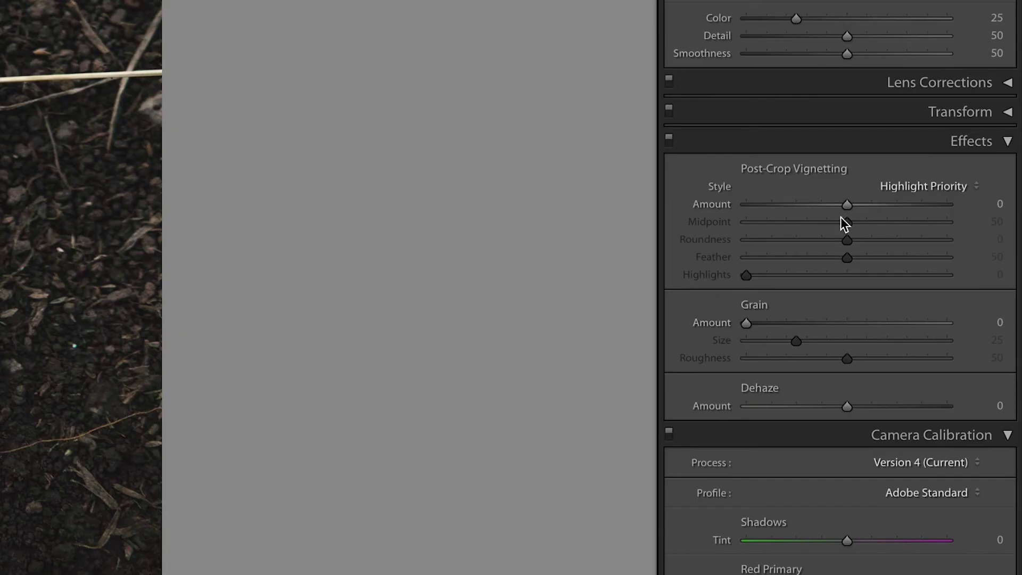
Apply a subtle post-crop vignette with Amount −8.
drag(939, 410, 937, 411)
drag(839, 209, 834, 210)
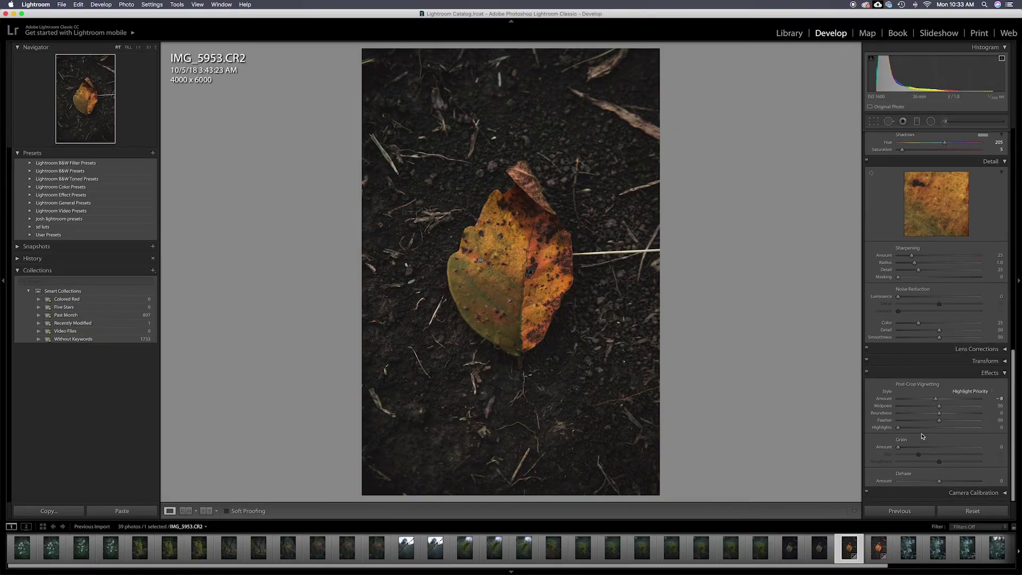
scroll(923, 437, up, 15)
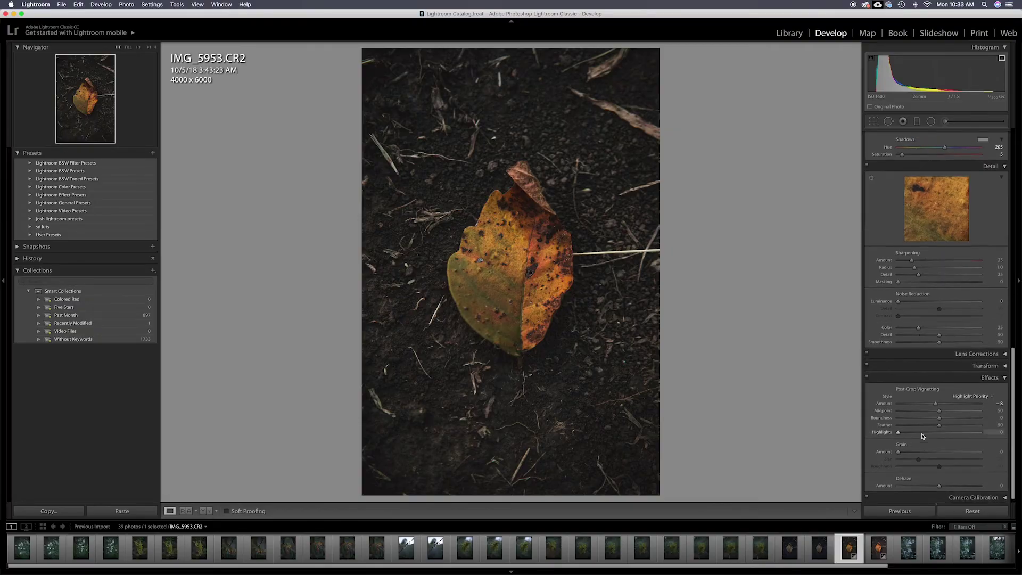
Set Saturation to +10 after undoing a trial Vibrance increase.
scroll(899, 433, up, 2)
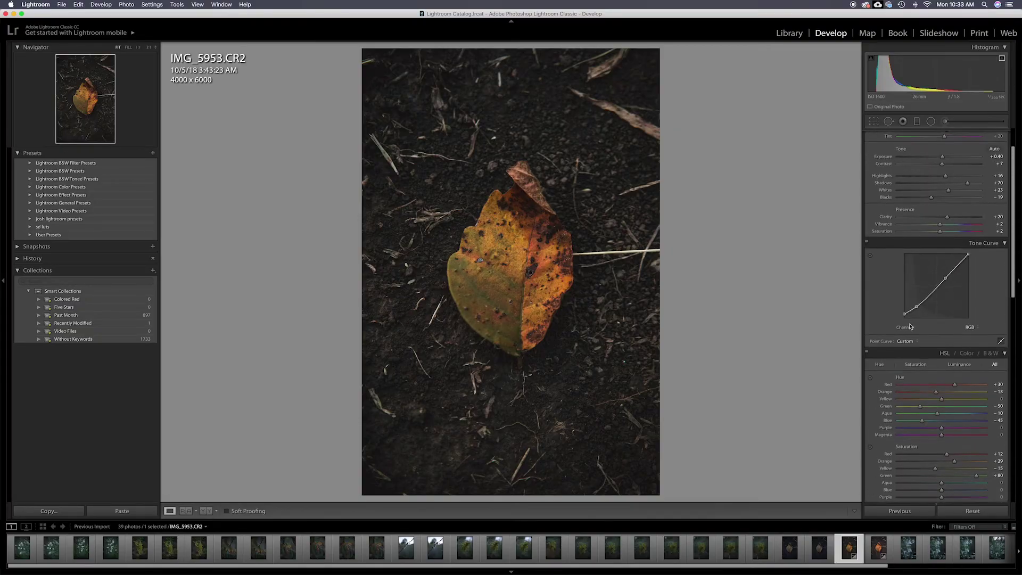
drag(941, 228, 942, 228)
key(super+z)
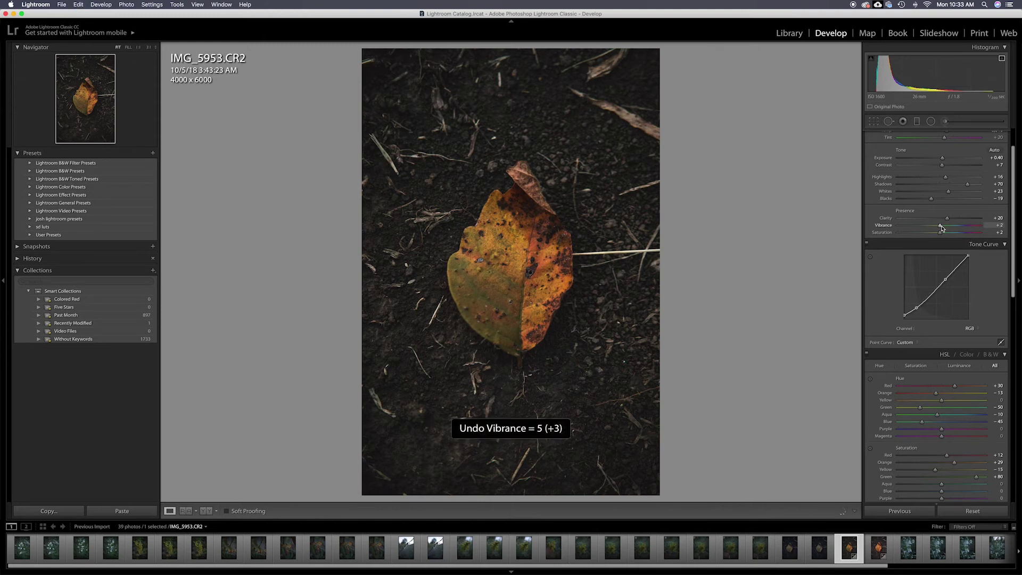
key(super+z)
drag(941, 235, 944, 235)
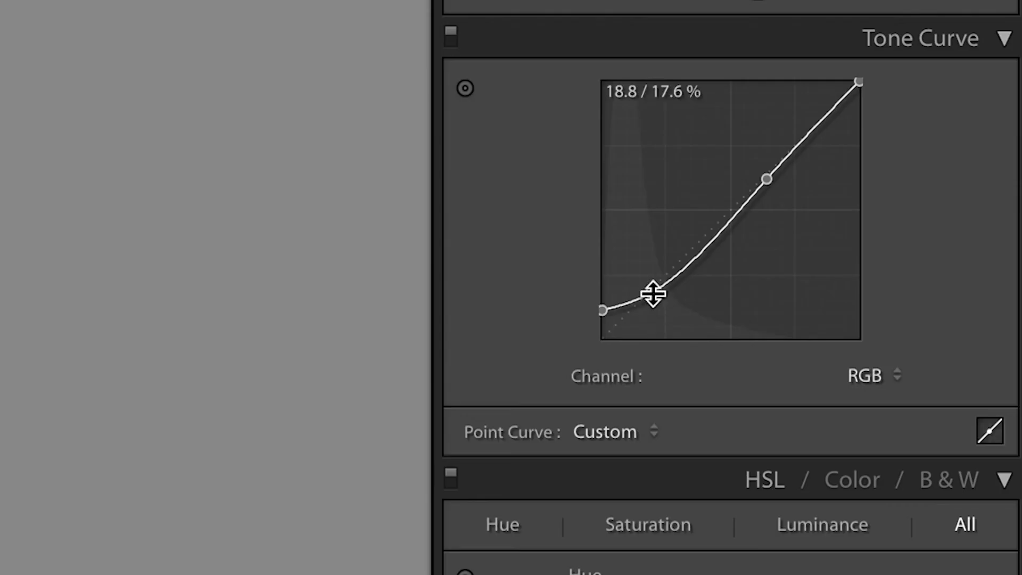
Adjust the tone curve's lower shadow point and raise Exposure to +0.55.
click(652, 294)
drag(653, 294, 660, 287)
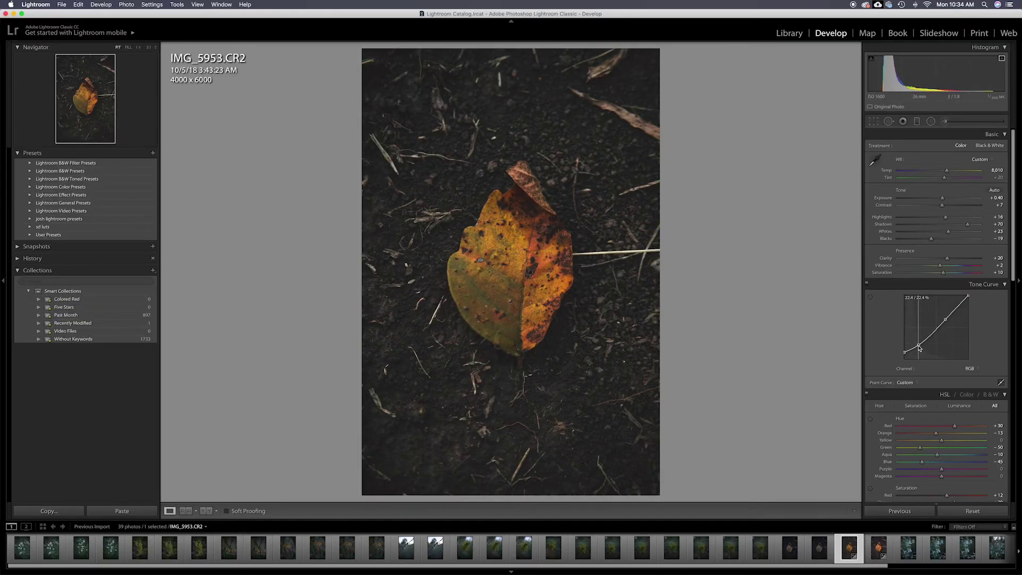
drag(919, 348, 919, 350)
drag(942, 198, 945, 201)
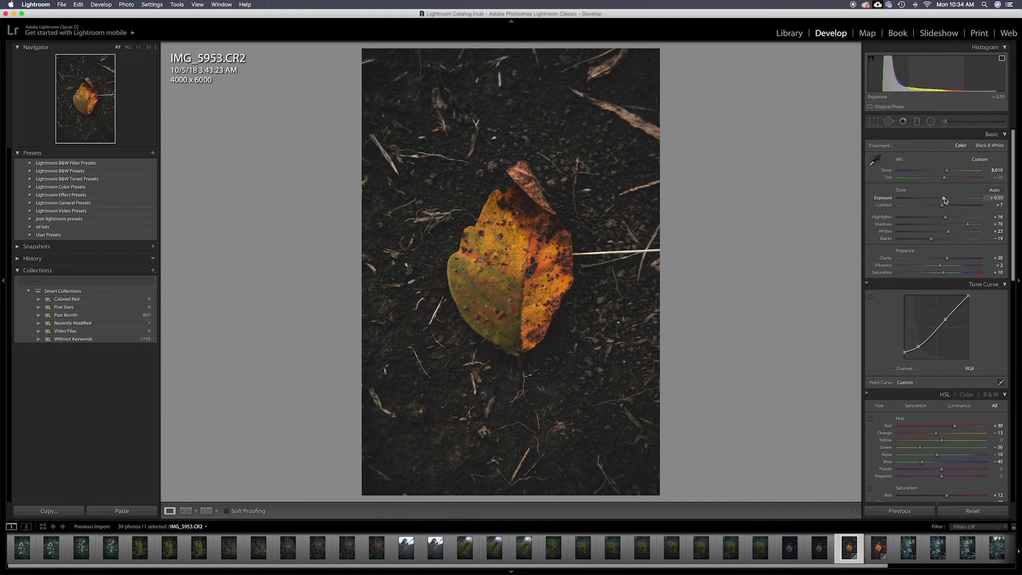
Split-tone the shadows to hue 29, saturation 8 and highlights to hue 17, then compare before/after.
scroll(937, 239, down, 15)
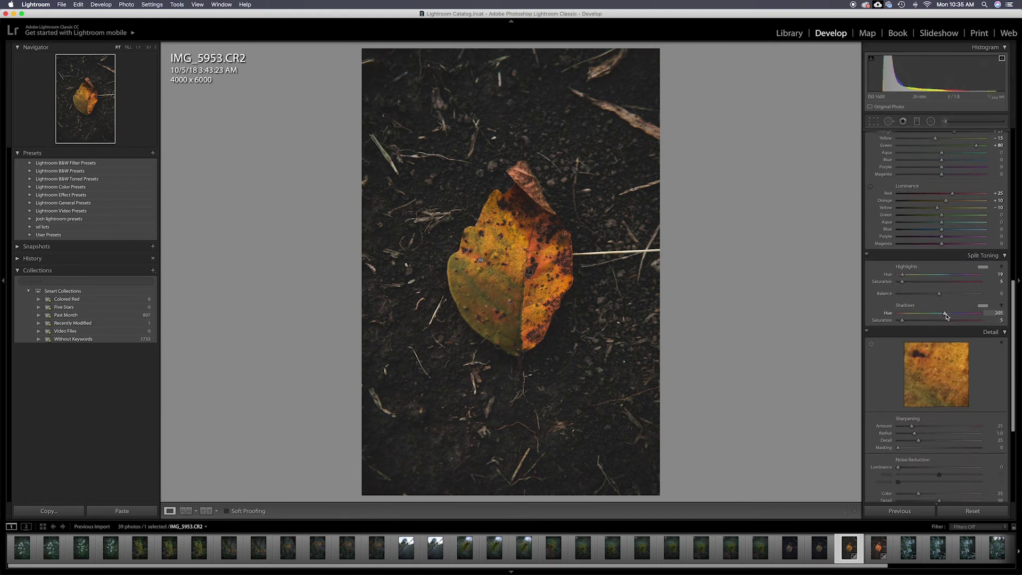
key(alt)
drag(945, 315, 909, 323)
click(913, 321)
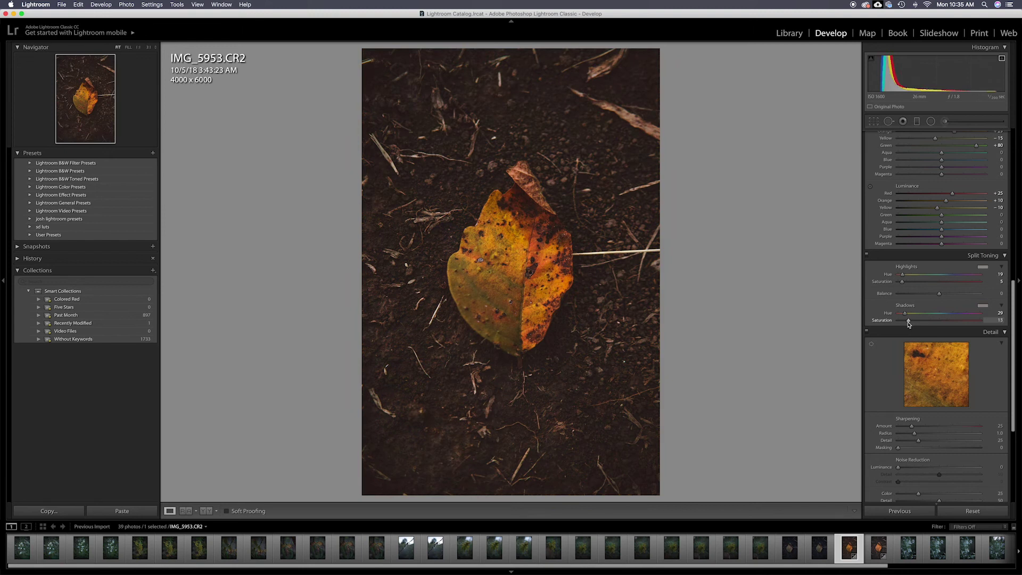
drag(902, 274, 902, 275)
drag(909, 321, 907, 323)
key(backslash)
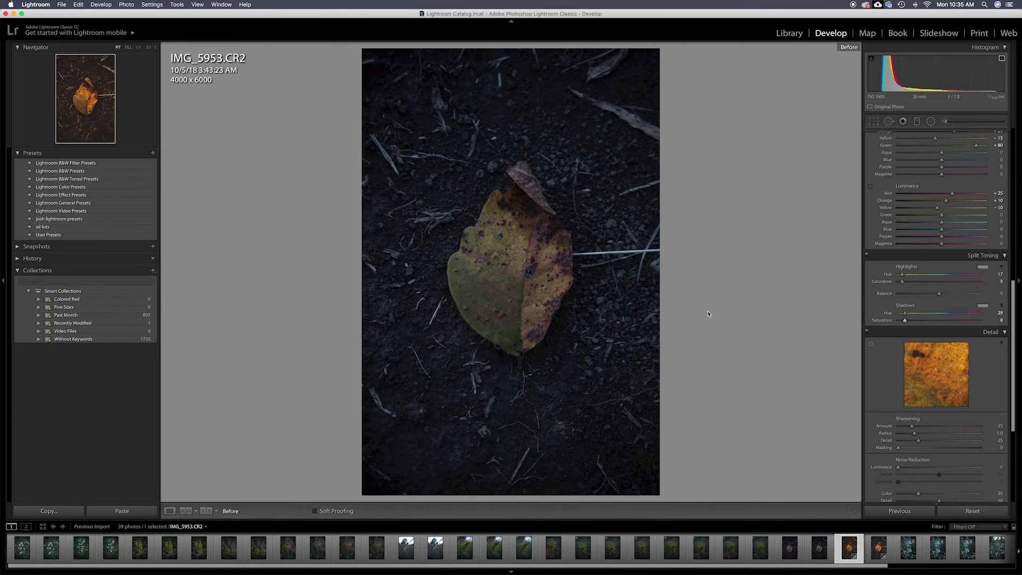
key(backslash)
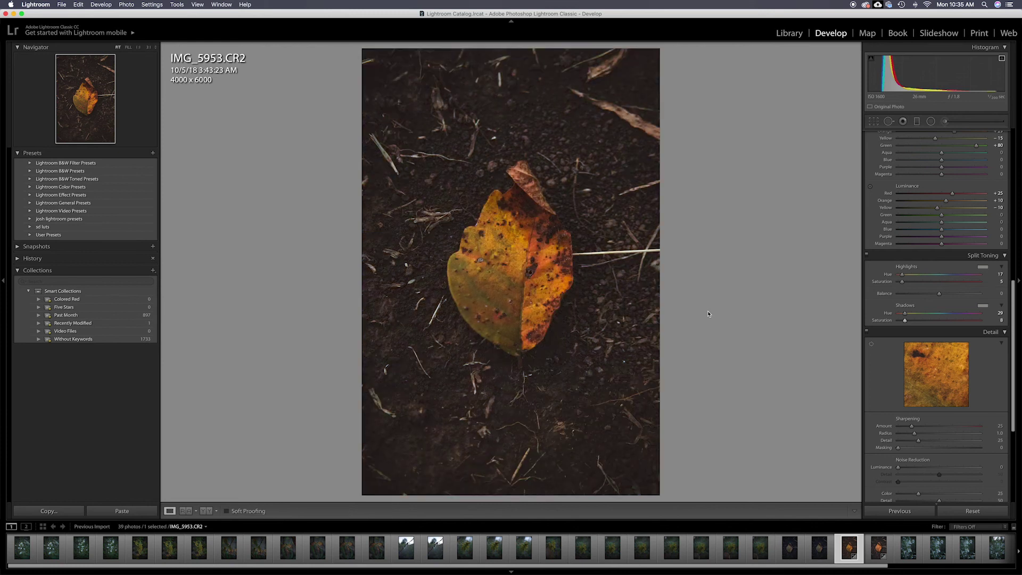